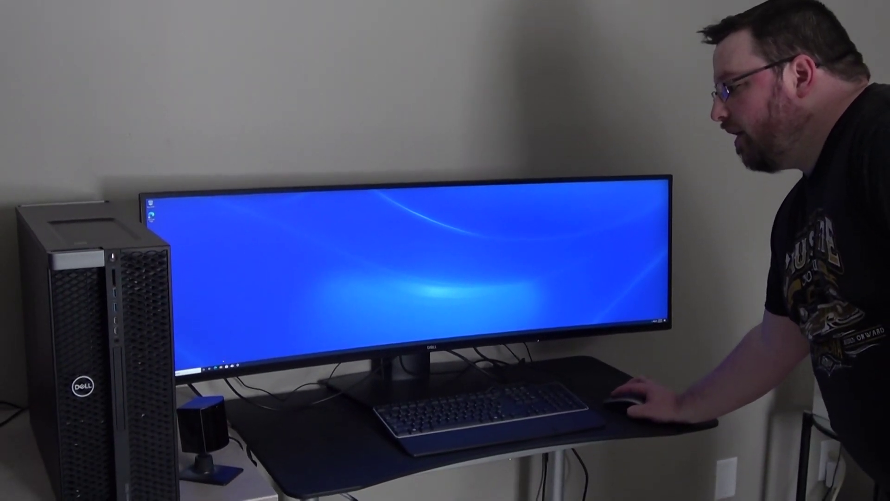
{"action": "key", "text": "super+e"}
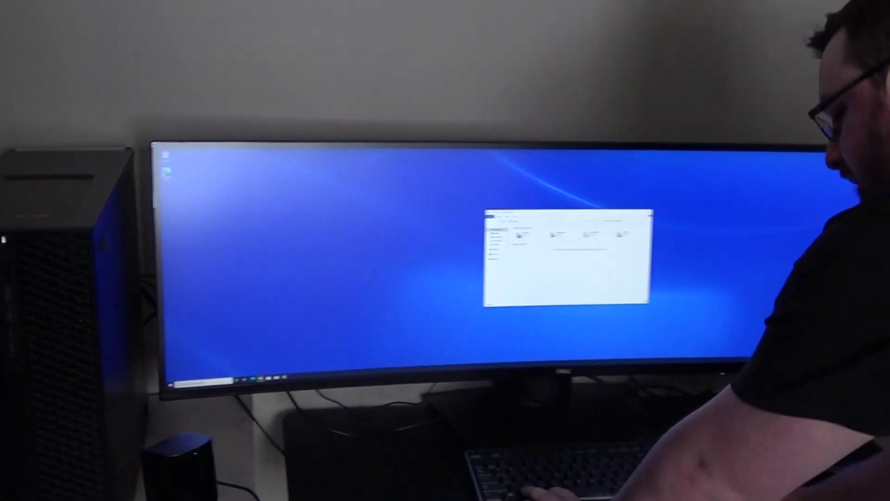
{"action": "key", "text": "super+Left"}
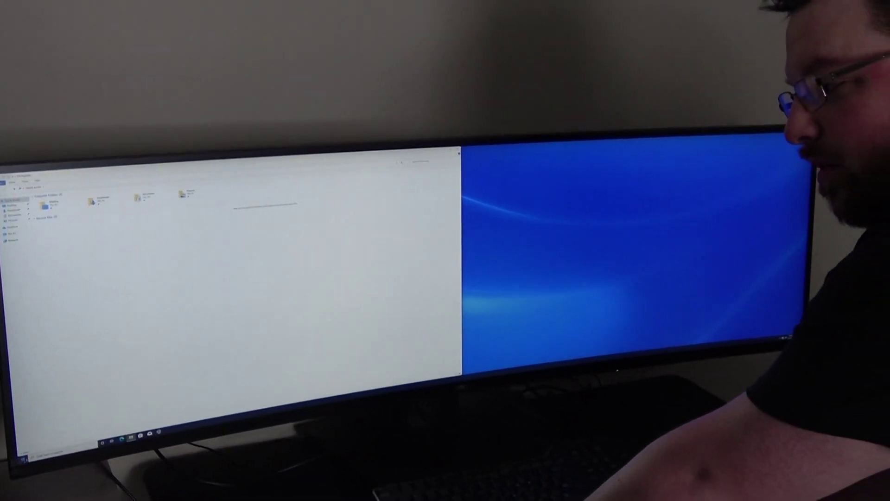
{"action": "key", "text": "super"}
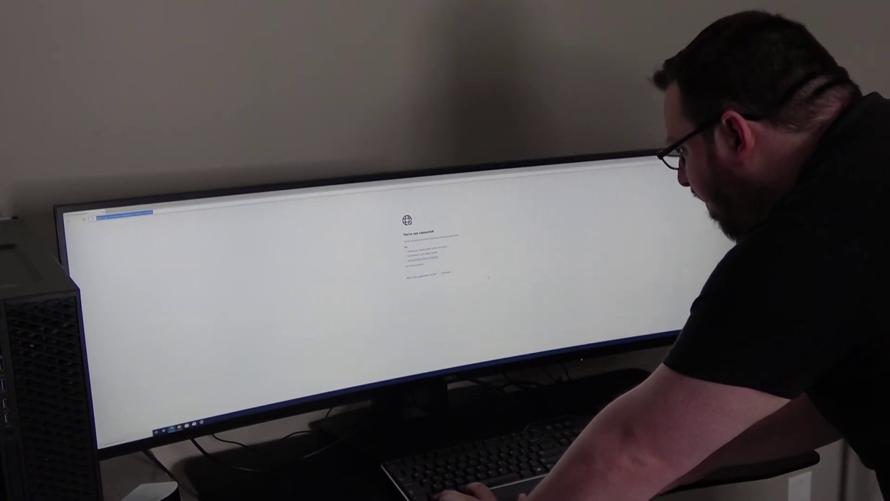
{"action": "key", "text": "super+Right"}
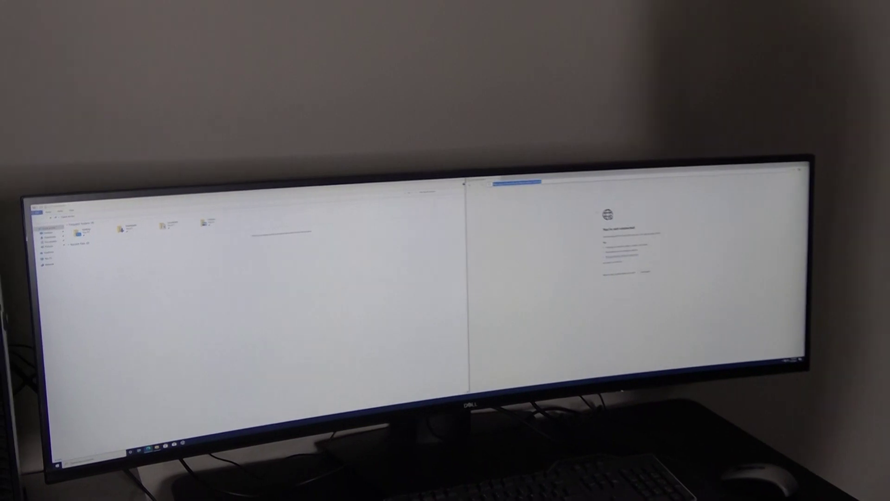